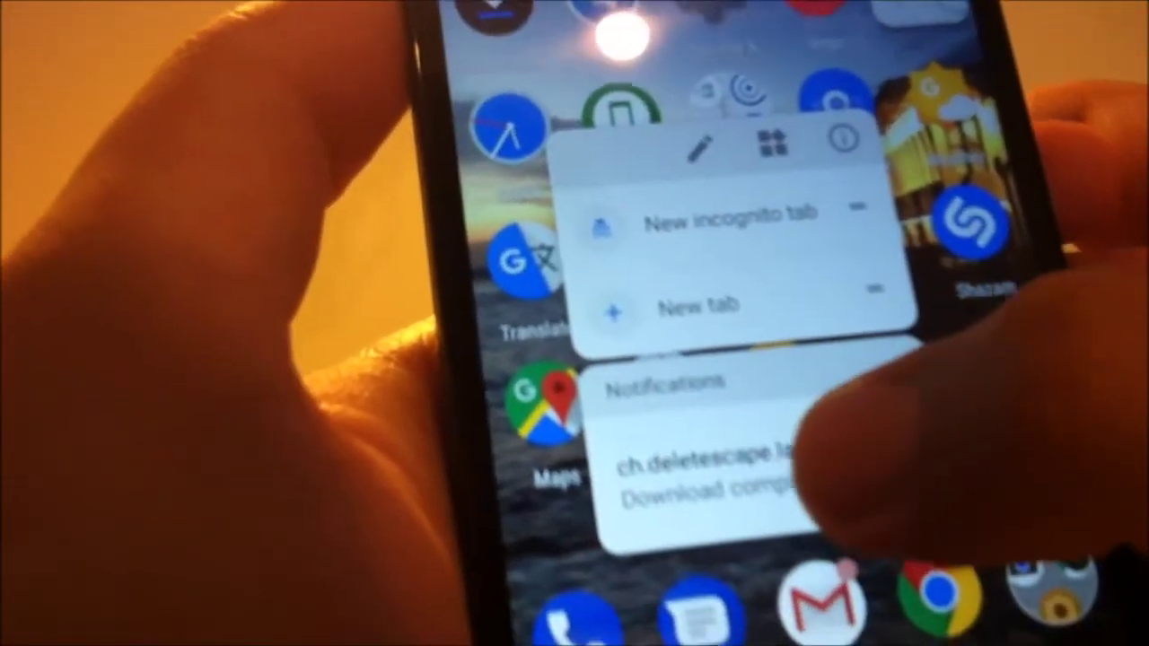
Peek at Chrome's app shortcuts and answer the prompt about the leftover APK.
click(835, 467)
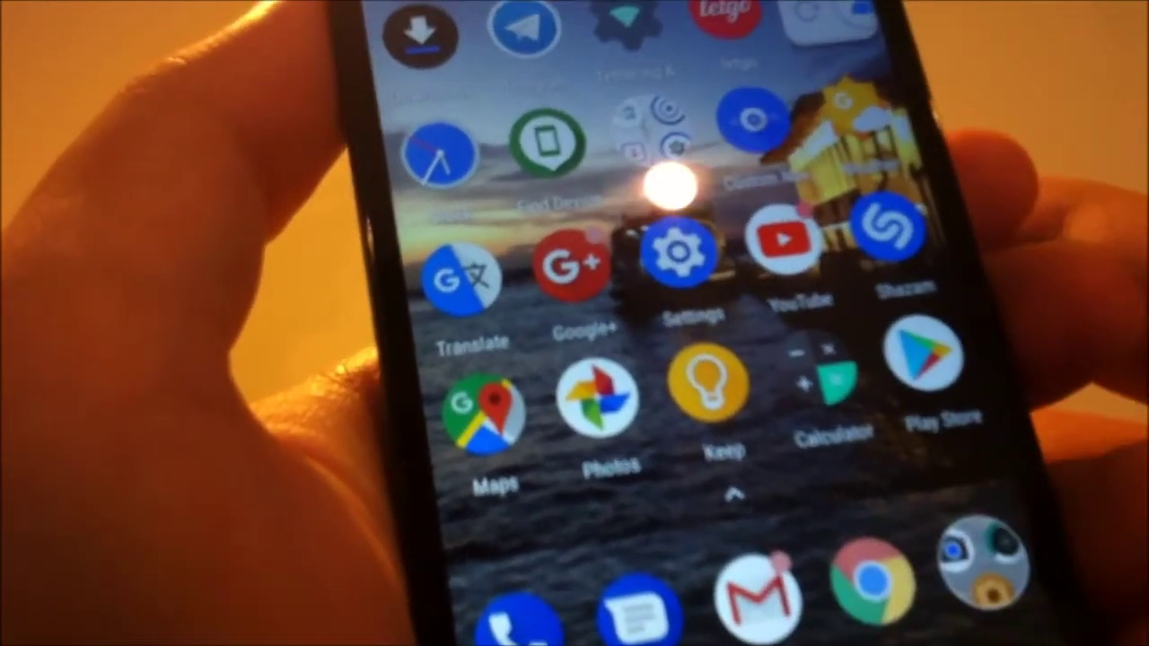
click(871, 584)
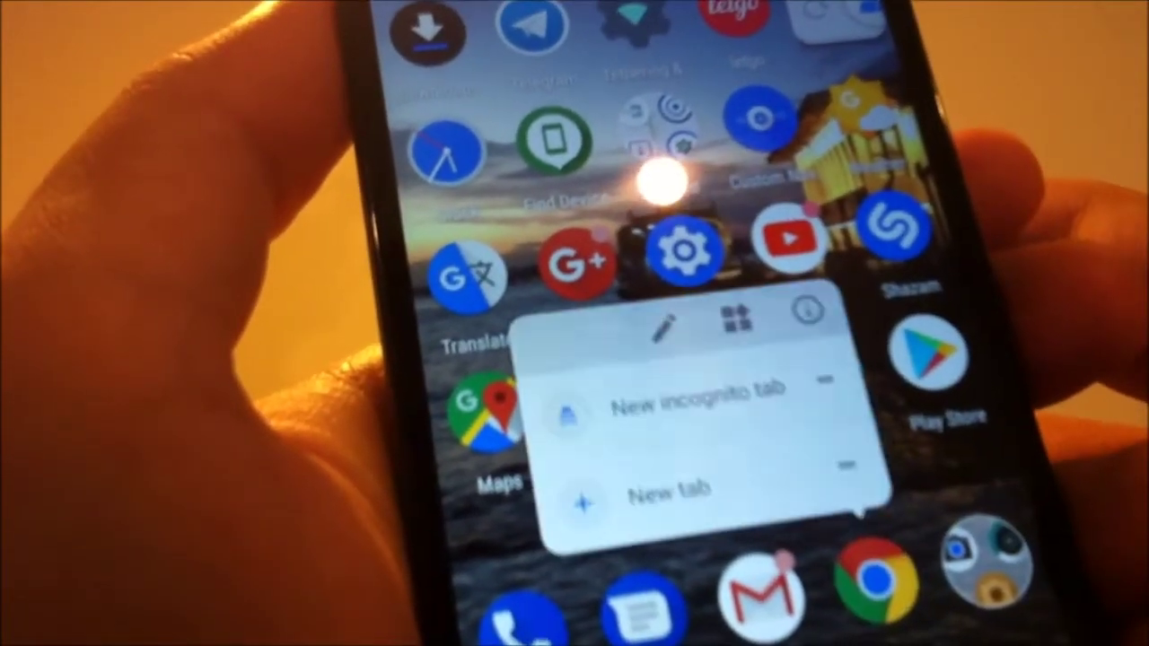
click(790, 503)
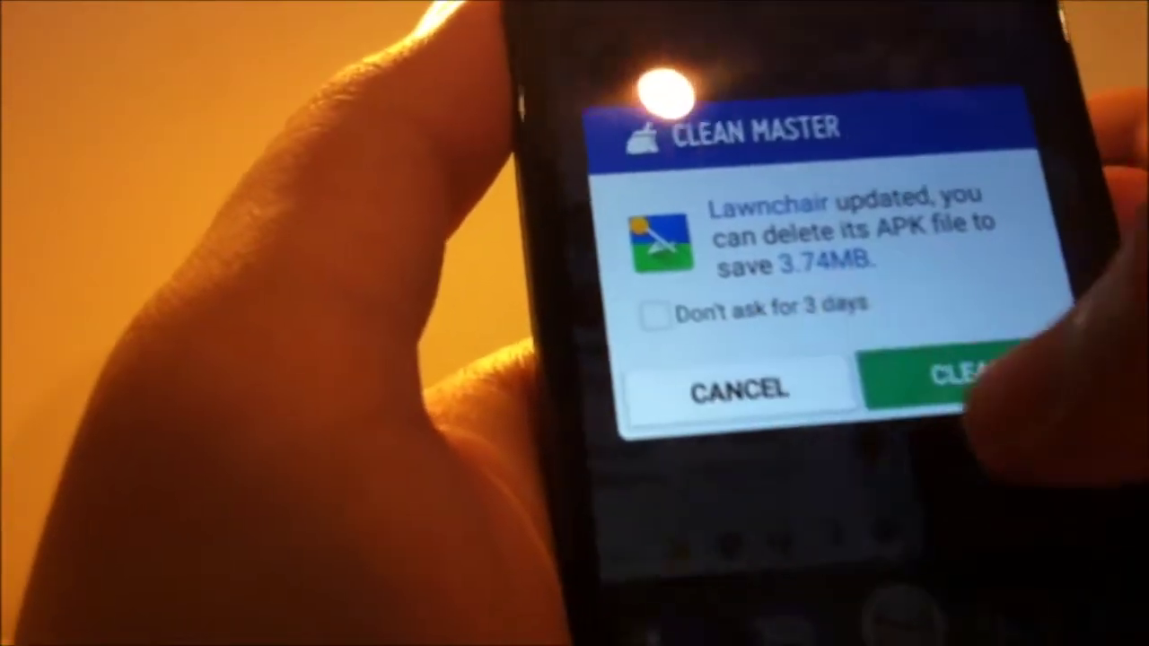
click(934, 377)
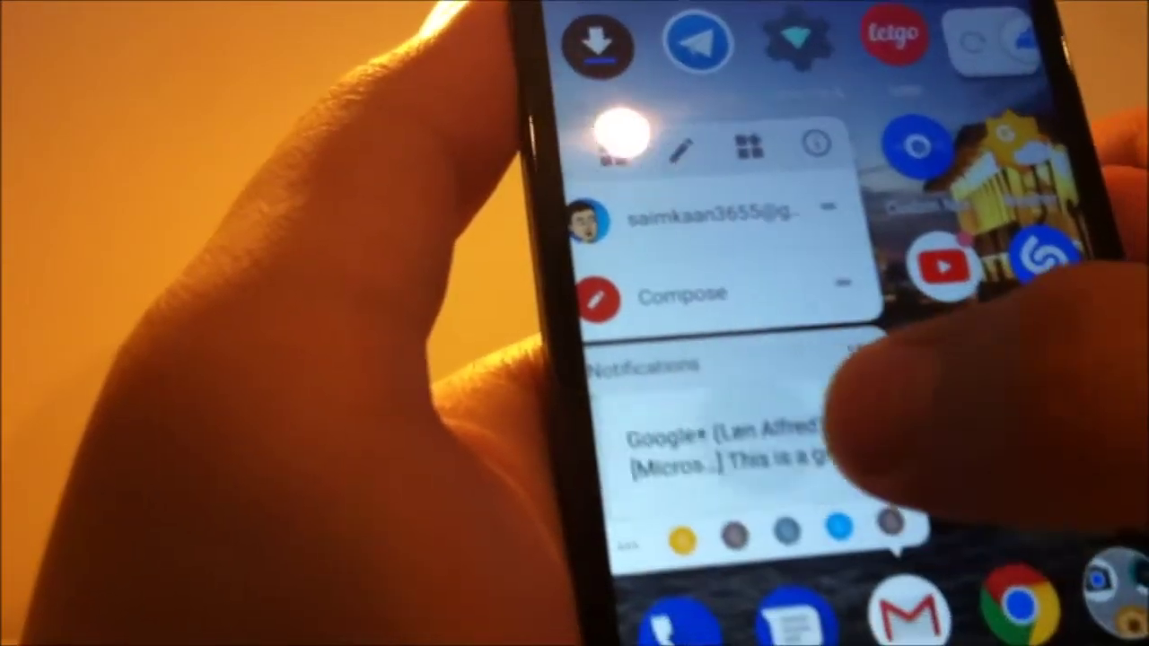
Dismiss four notifications, including Google+ ones, from the Gmail shortcut popup.
click(862, 431)
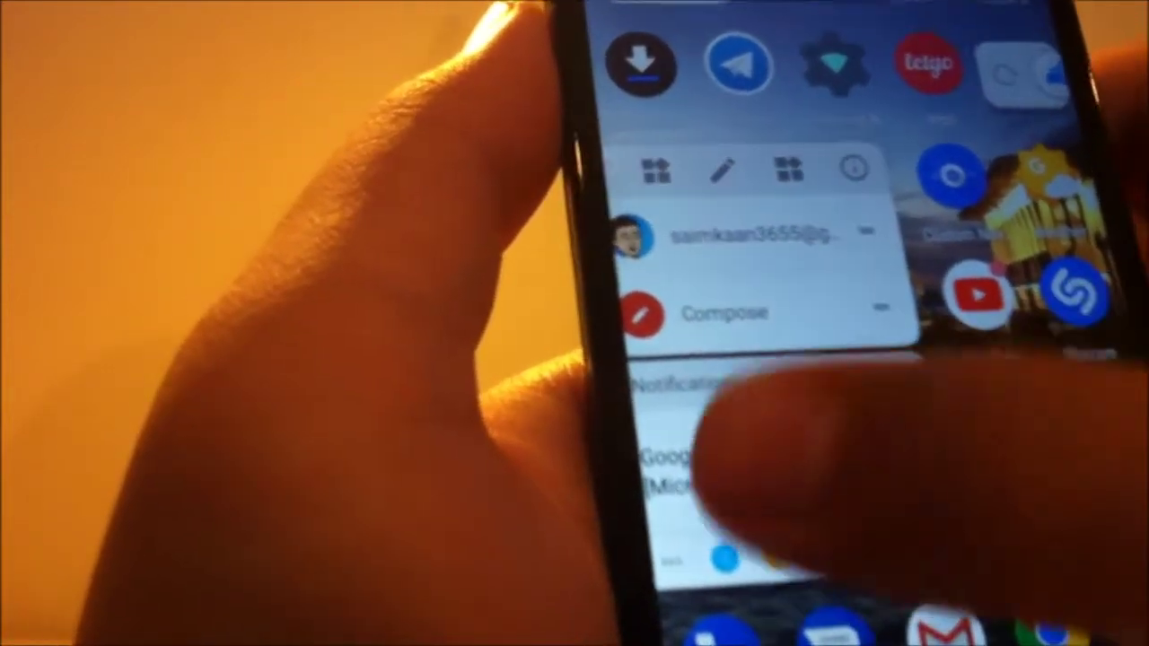
click(736, 467)
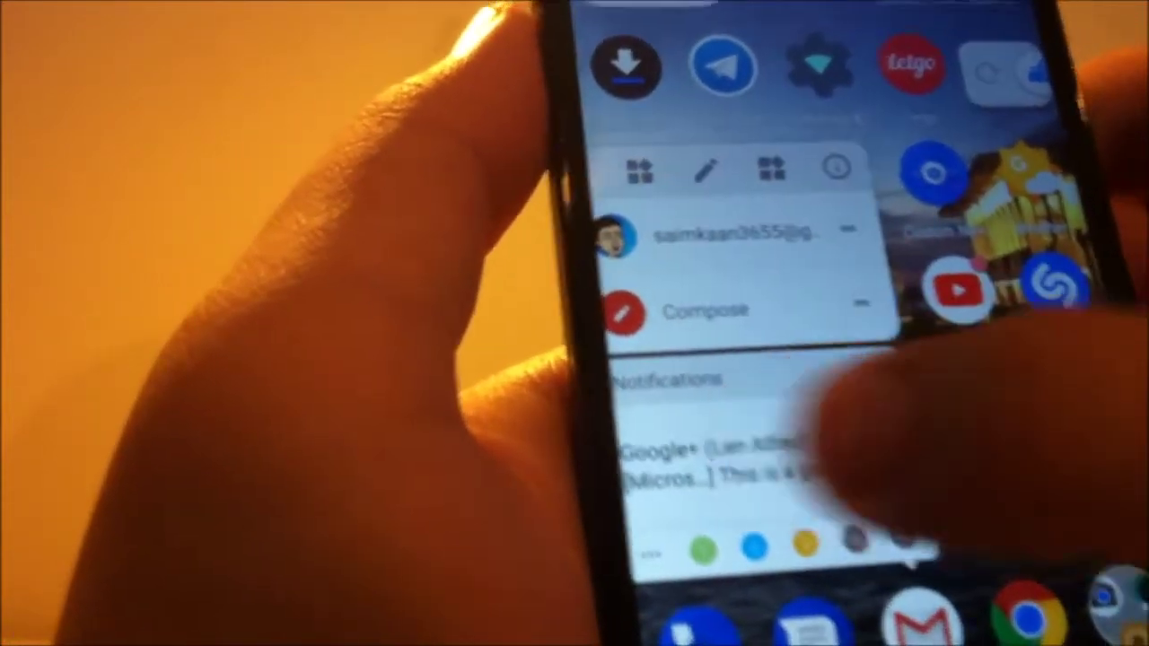
click(808, 462)
click(764, 467)
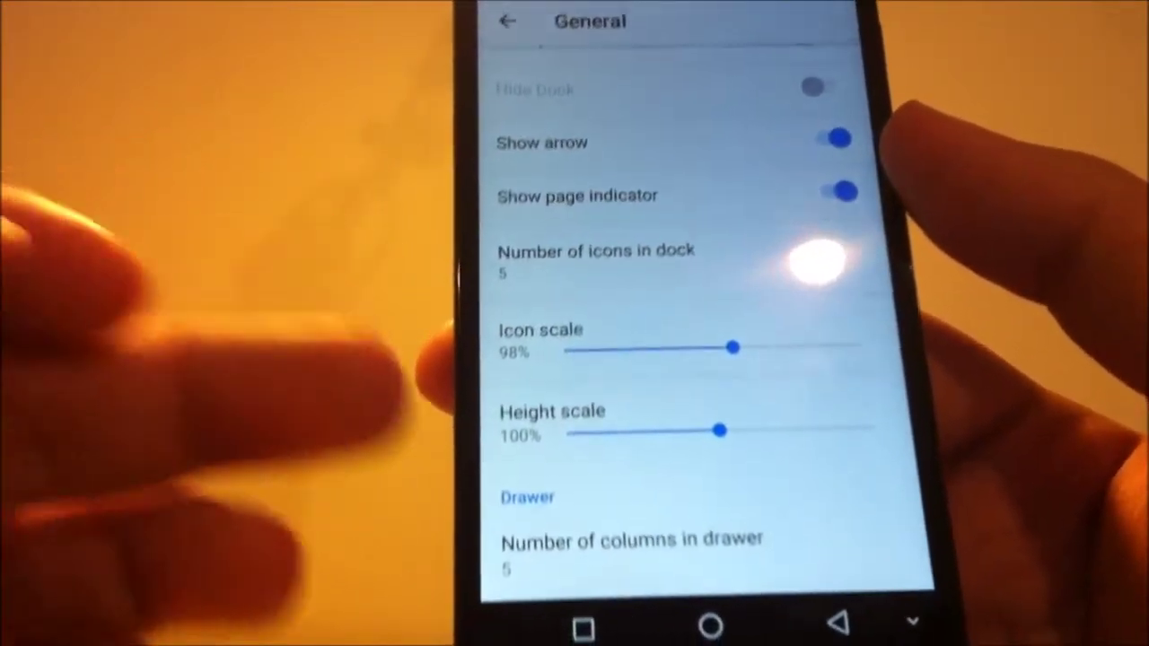
scroll(629, 404, down, 3)
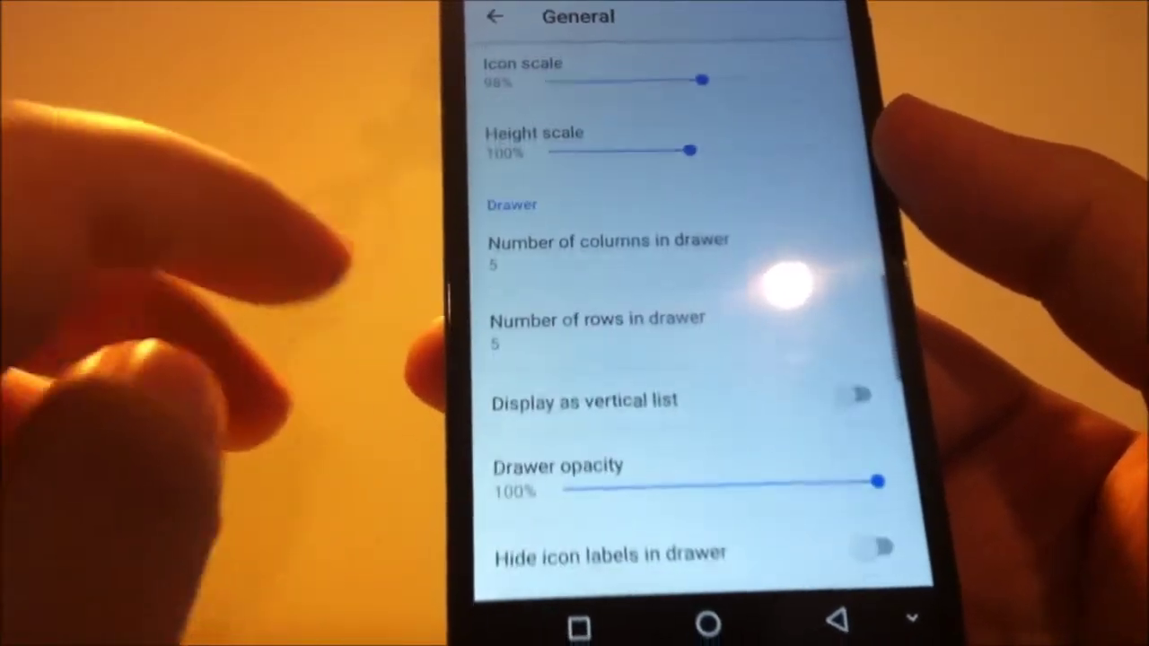
scroll(628, 359, down, 3)
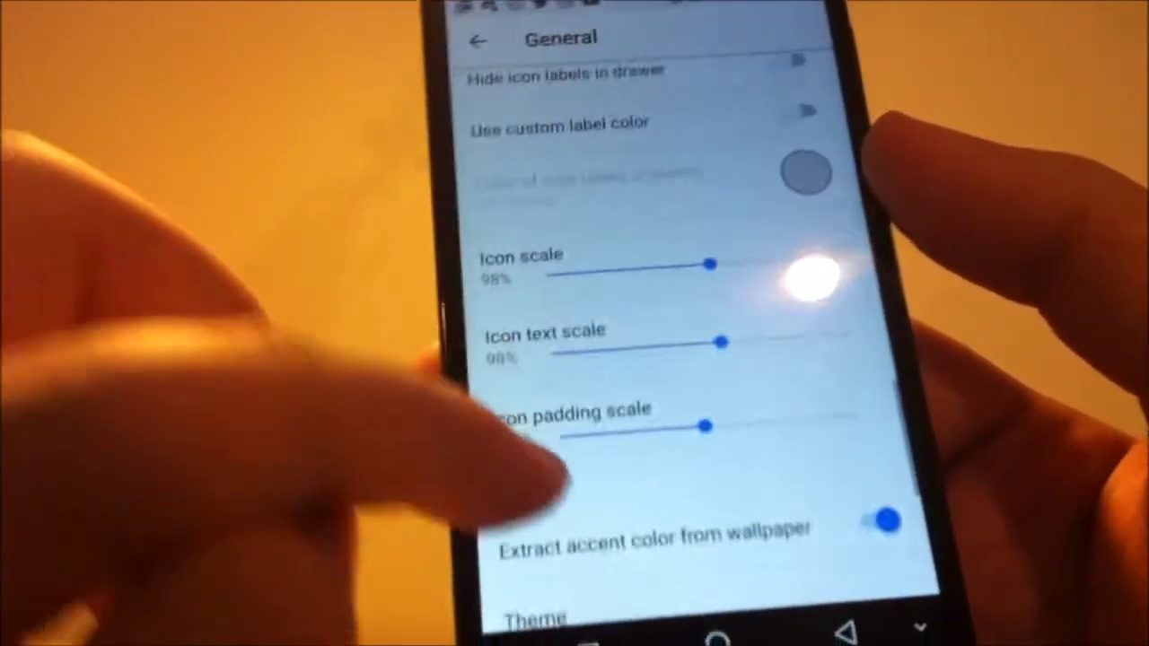
scroll(575, 359, down, 3)
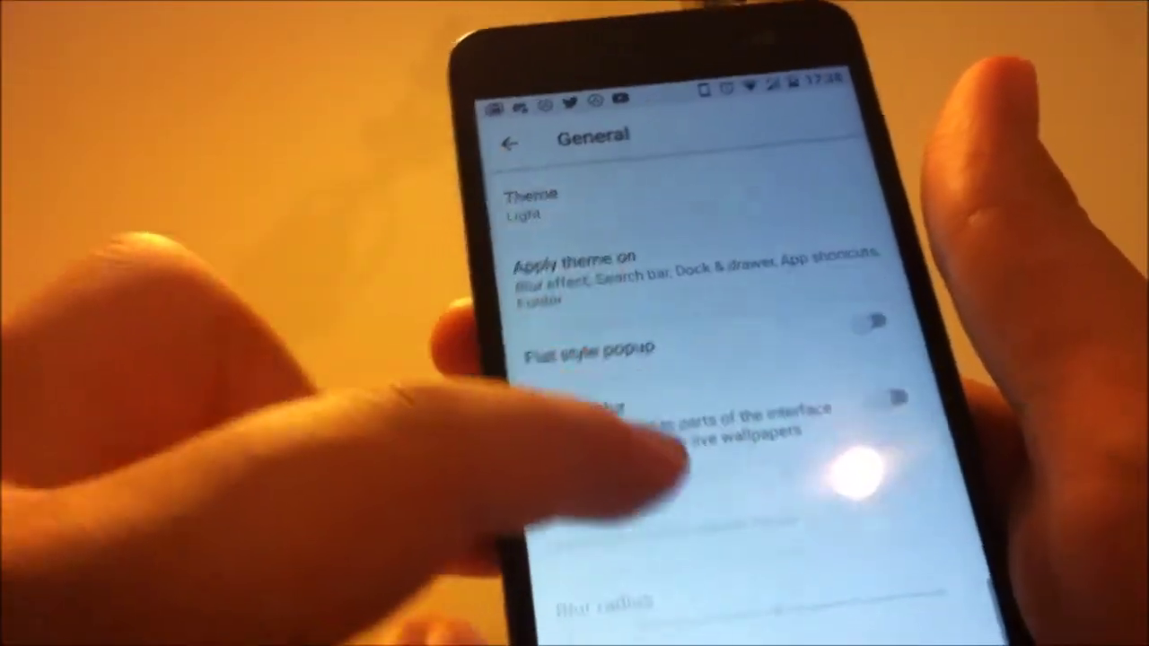
scroll(718, 404, up, 2)
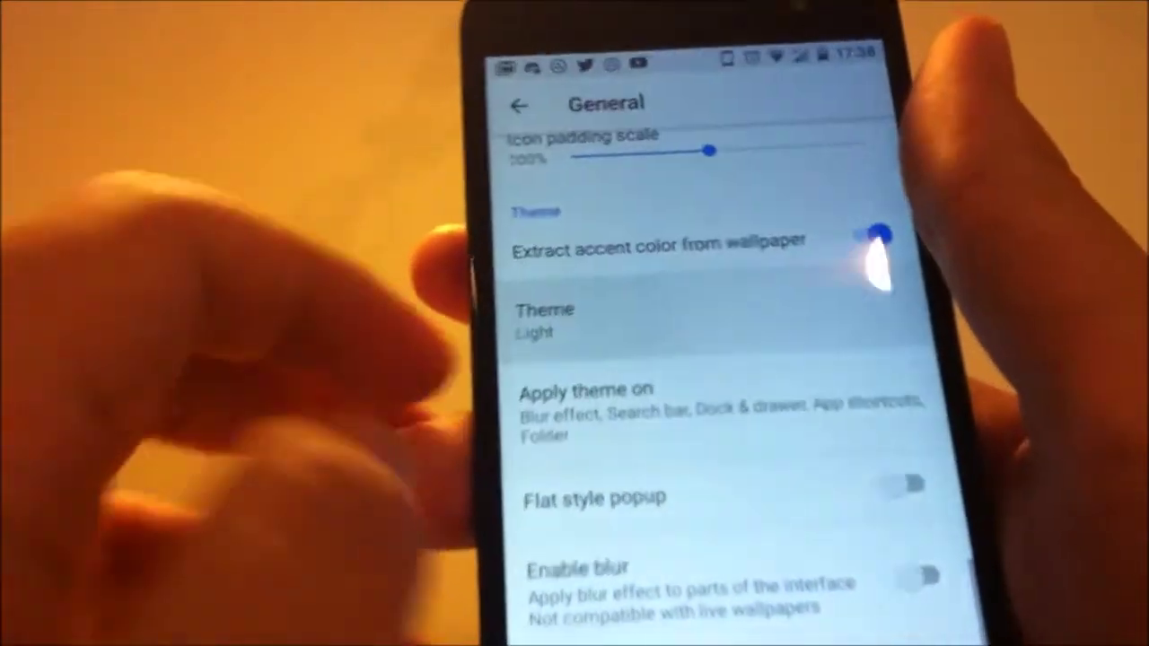
Switch the launcher theme to Dark.
click(635, 274)
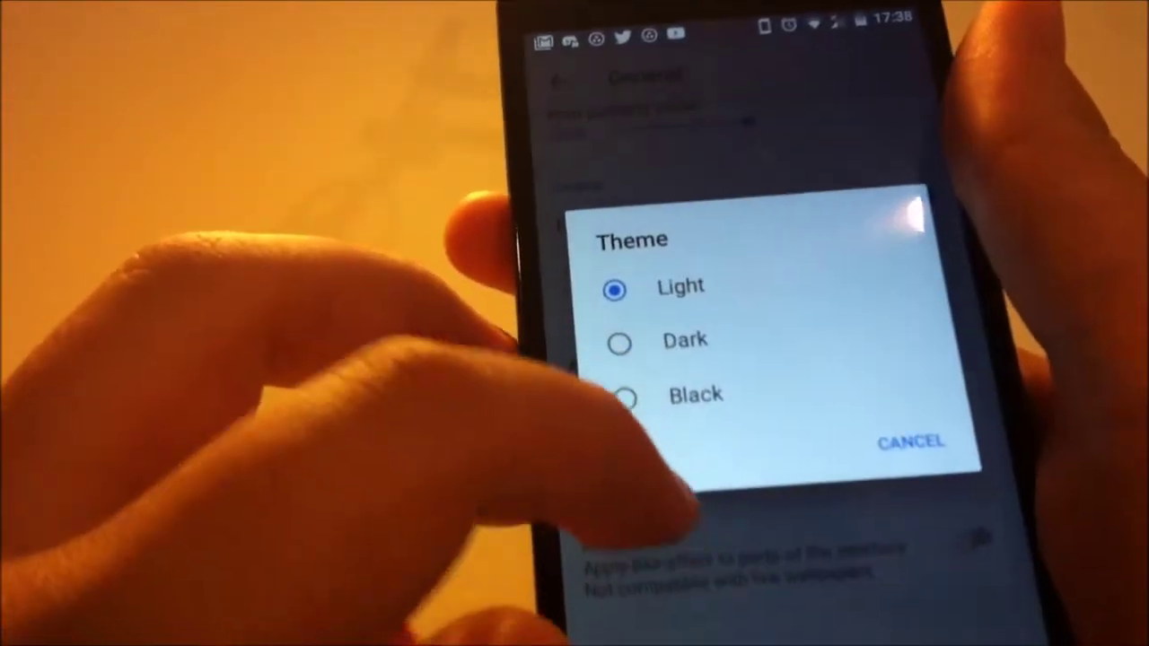
click(664, 341)
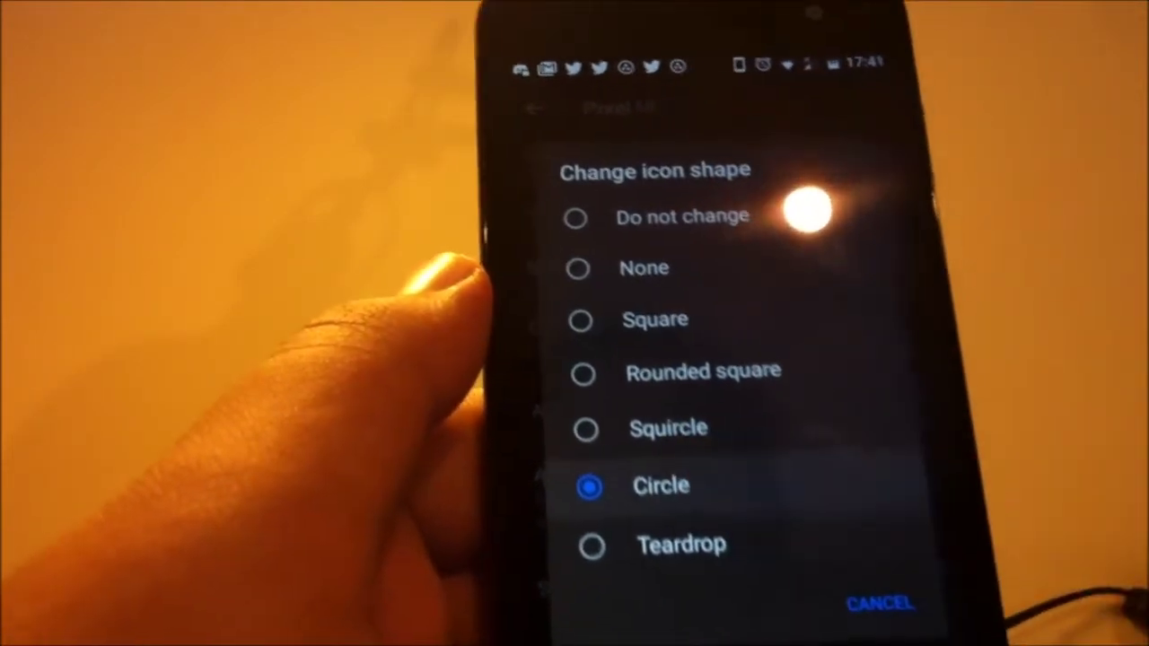
Keep the icon shape as Circle and toggle animation for alternative clock apps.
click(686, 485)
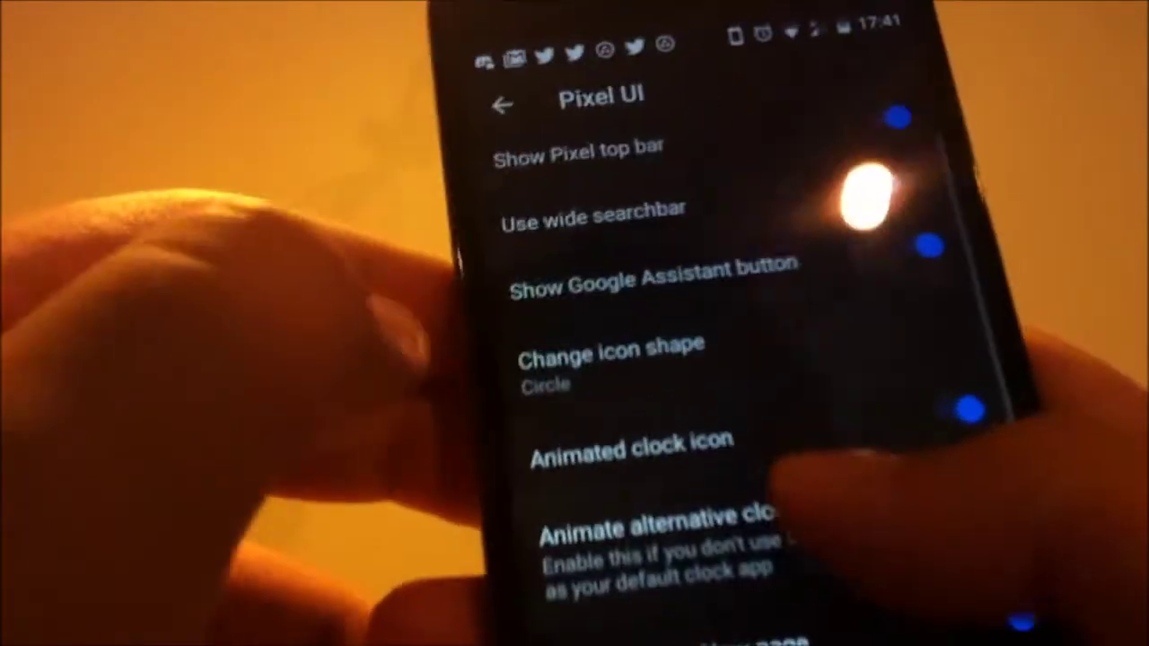
click(961, 531)
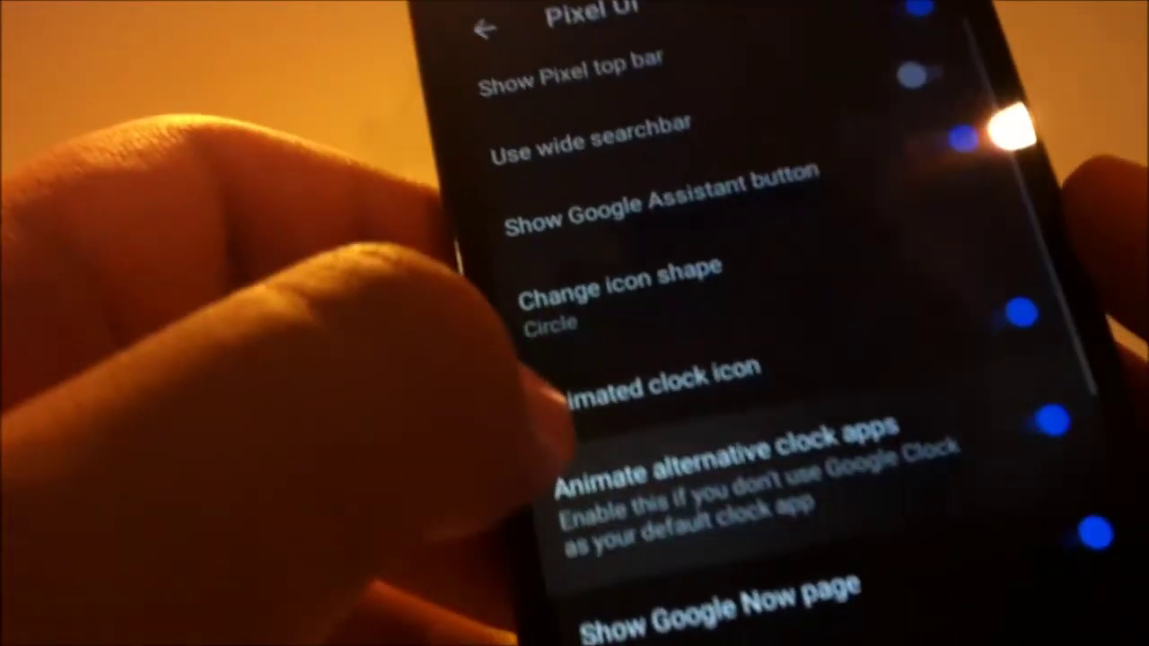